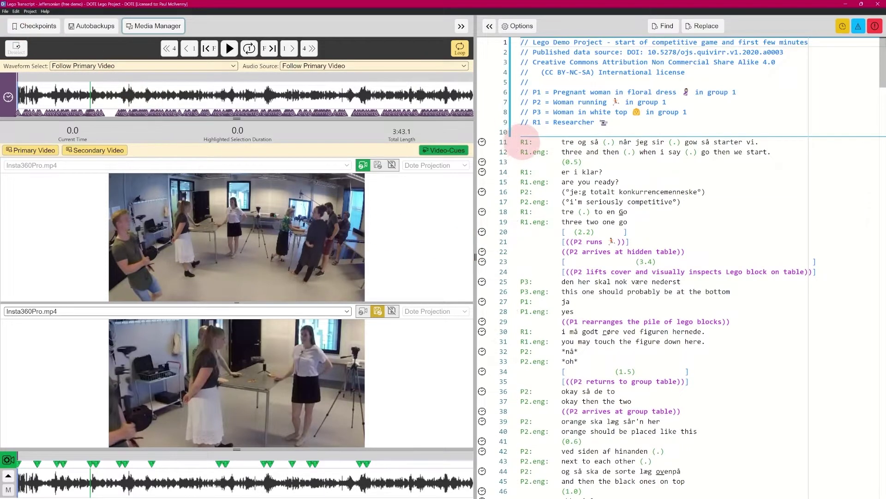
# Select transcript lines 11–34, clear the selection, then bring up the File menu
pyautogui.moveTo(522, 148); pyautogui.dragTo(732, 372)
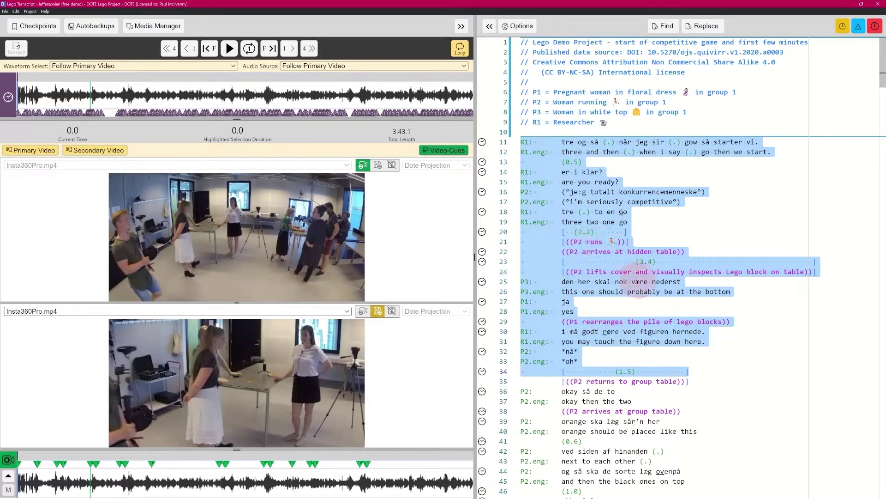
pyautogui.click(726, 353)
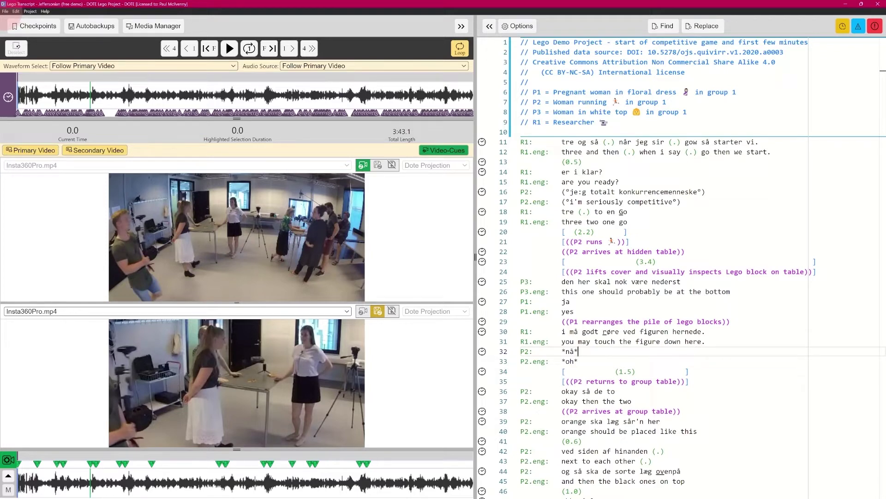
pyautogui.click(5, 11)
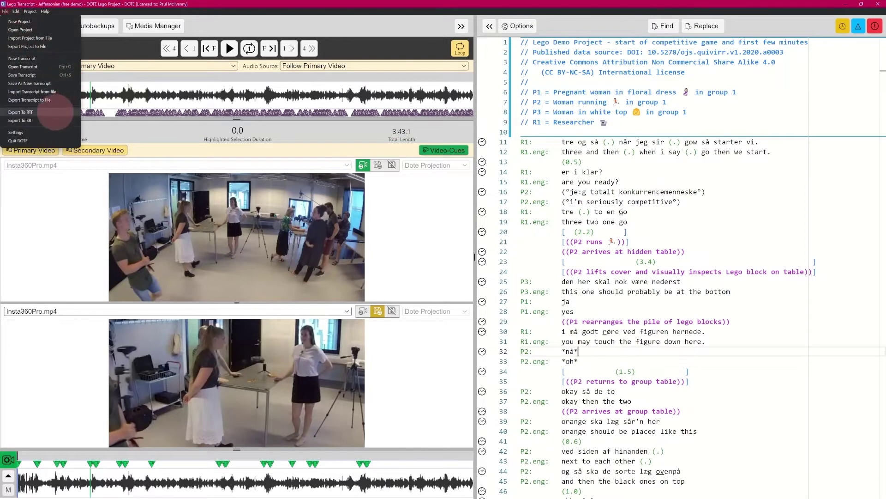
# Choose Export To RTF to preview the Lego transcript export
pyautogui.click(44, 112)
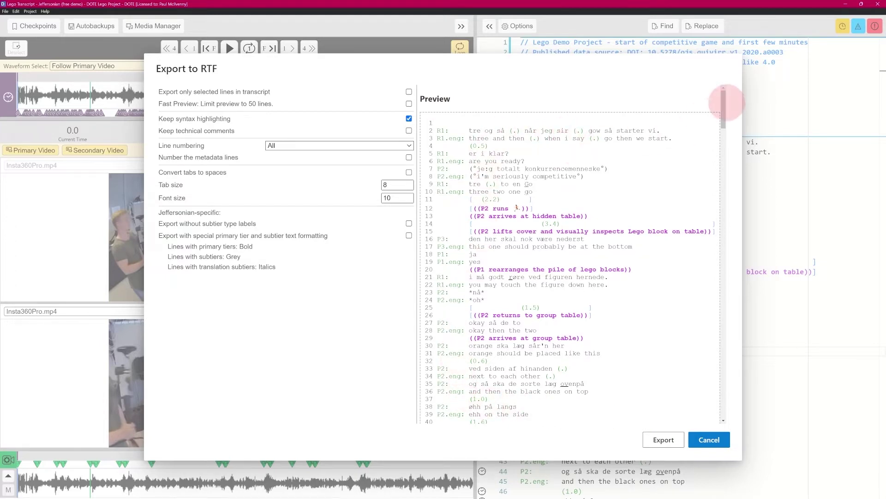
pyautogui.moveTo(723, 109)
pyautogui.mouseDown()
pyautogui.moveTo(724, 160)
pyautogui.moveTo(723, 101)
pyautogui.mouseUp()
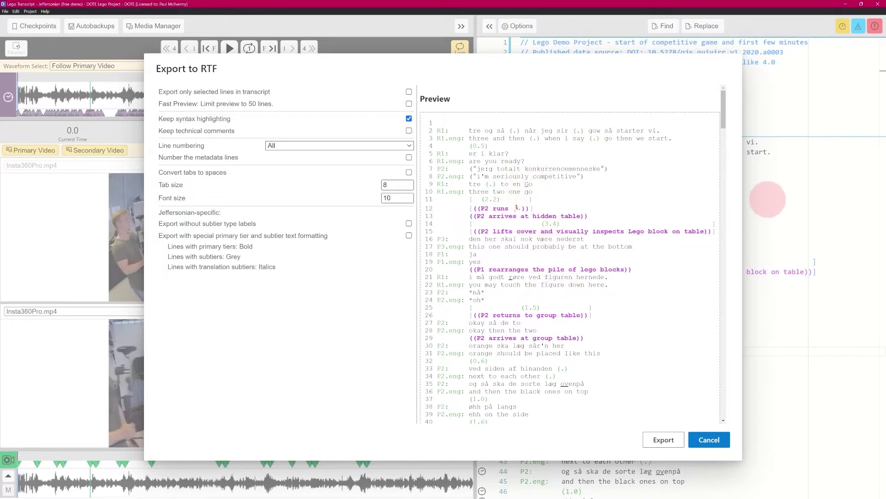
pyautogui.click(409, 118)
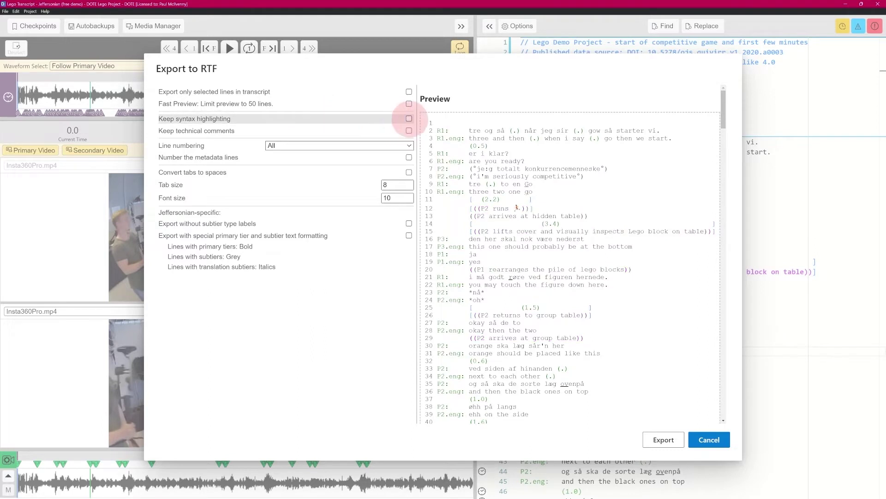
pyautogui.click(409, 118)
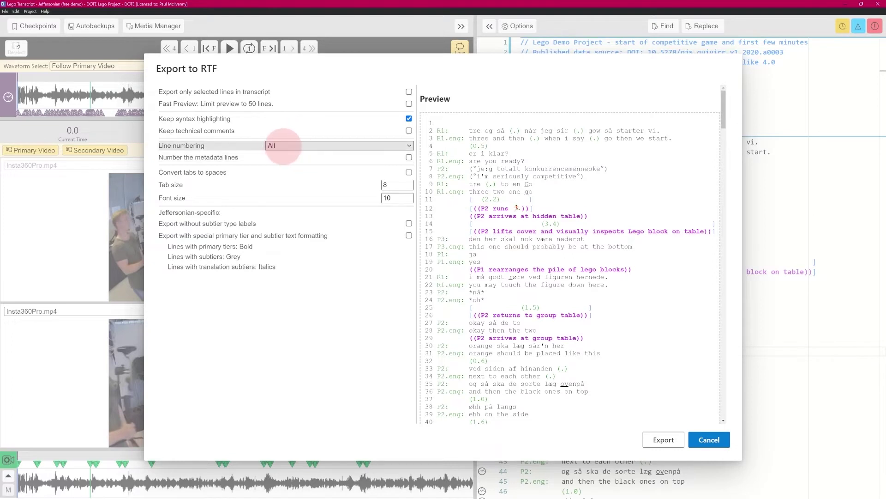
pyautogui.click(295, 145)
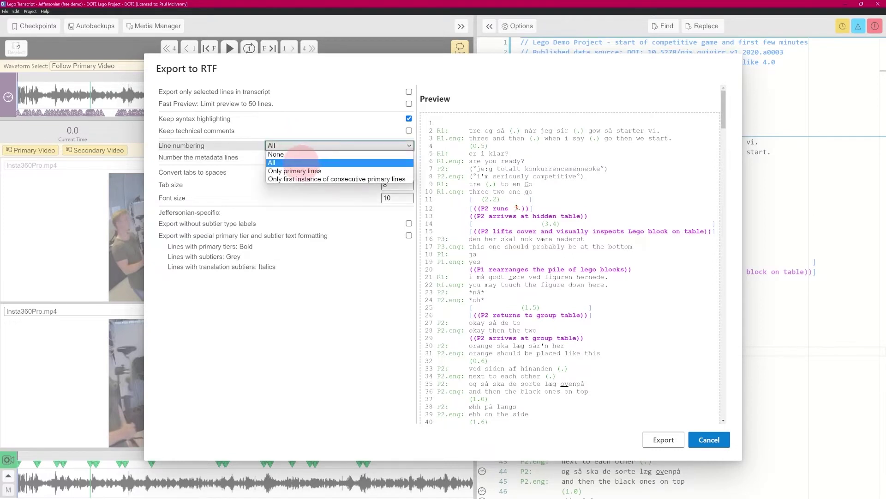
pyautogui.click(299, 163)
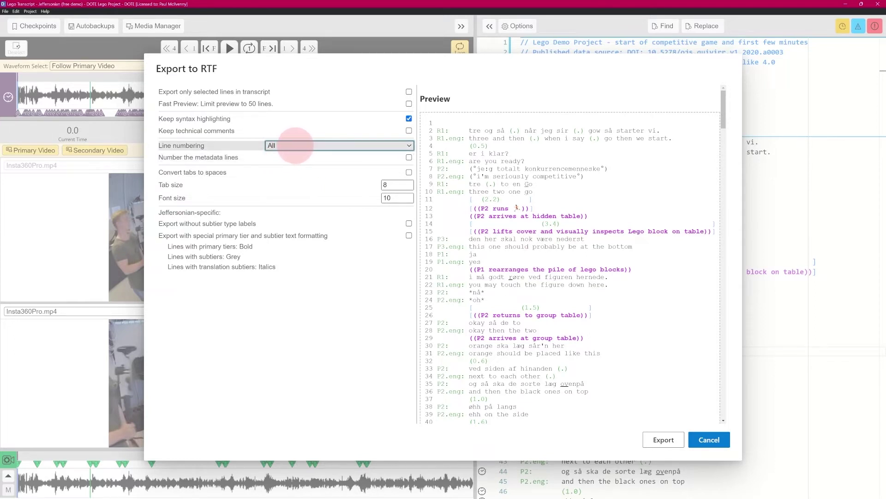
pyautogui.click(294, 146)
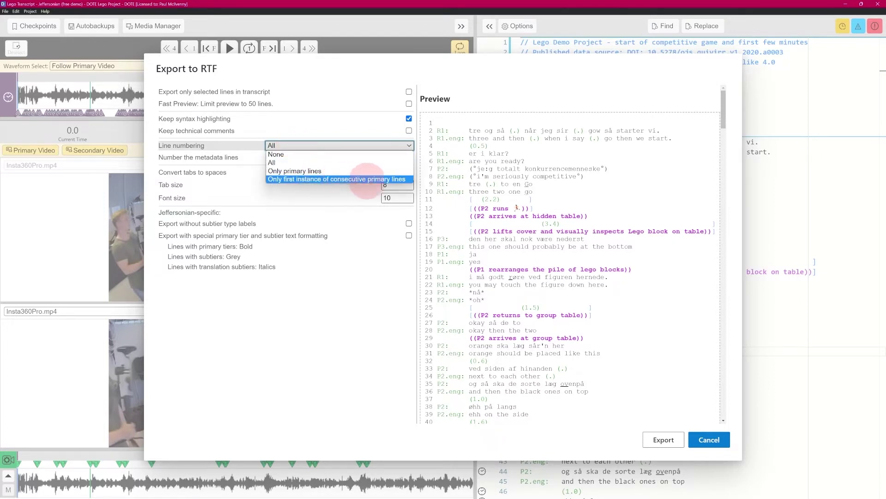
pyautogui.click(357, 179)
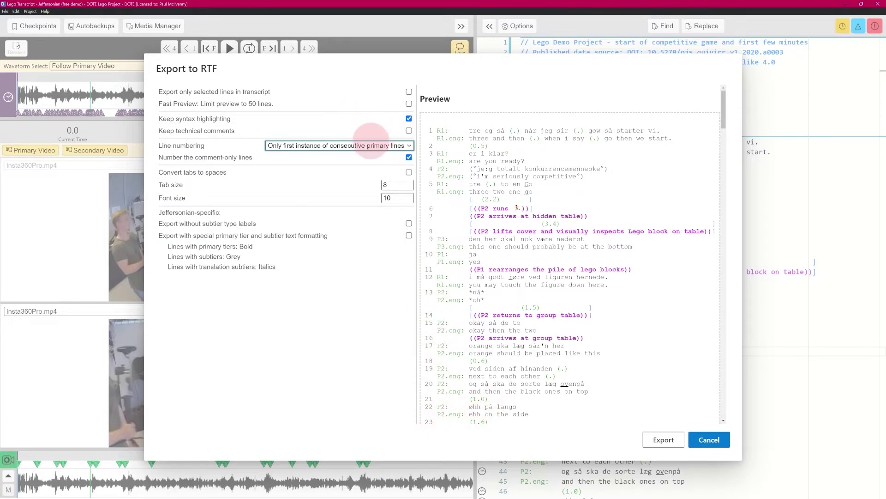
pyautogui.click(375, 145)
pyautogui.click(335, 171)
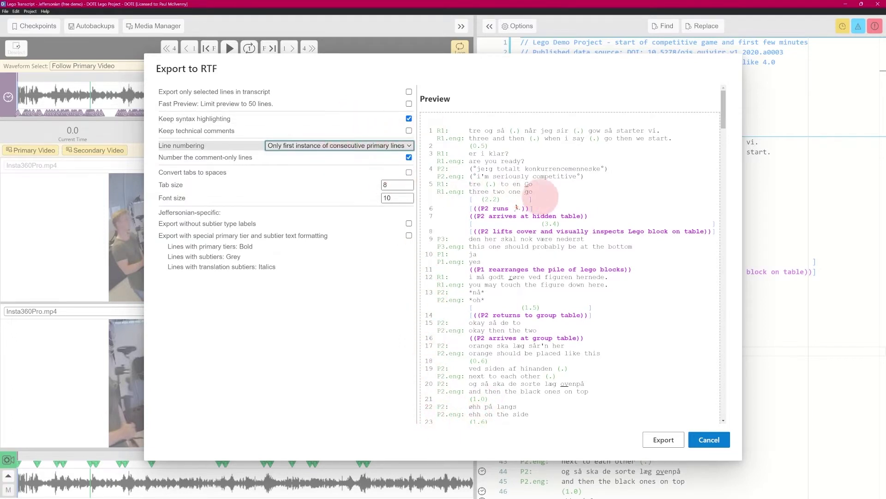
pyautogui.click(406, 146)
pyautogui.click(318, 156)
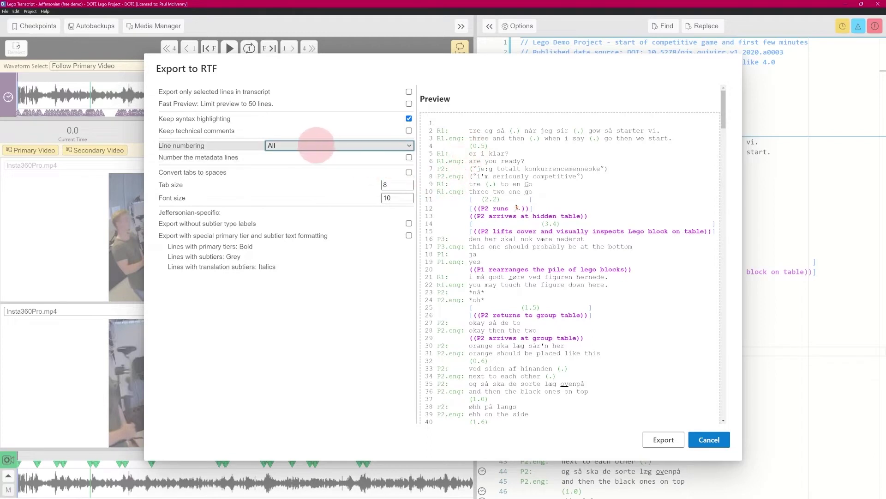
pyautogui.click(323, 146)
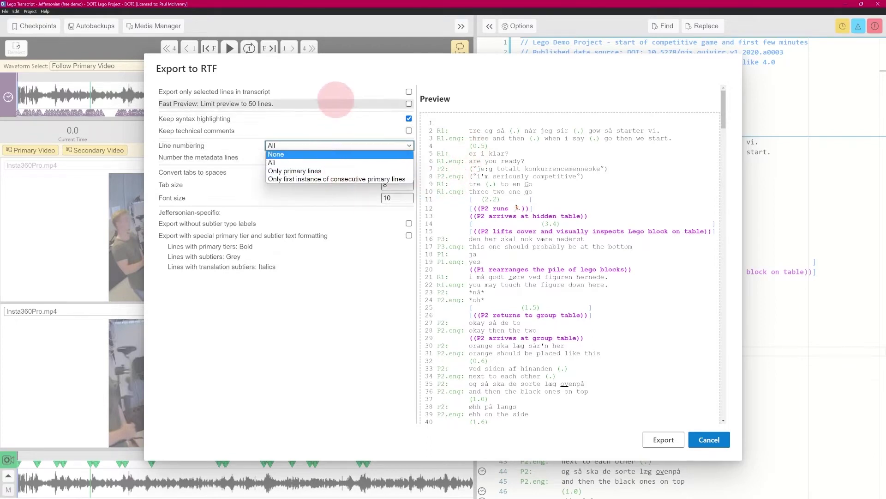
pyautogui.click(377, 323)
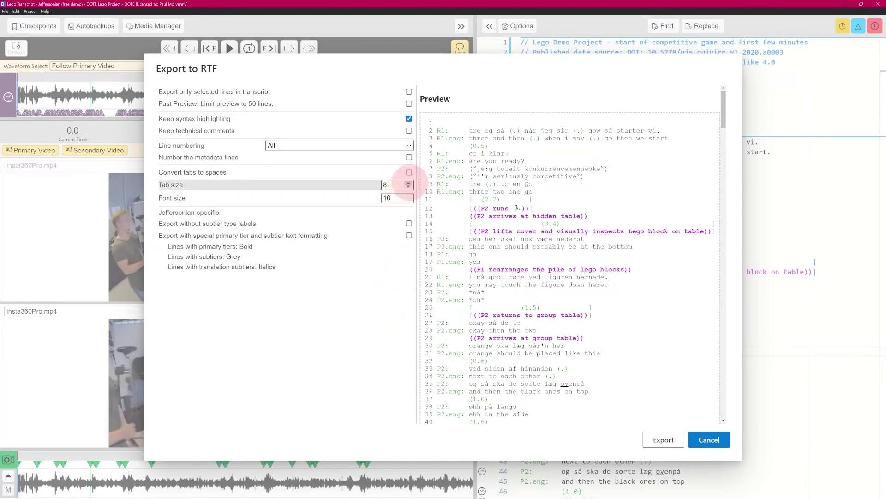
pyautogui.click(408, 183)
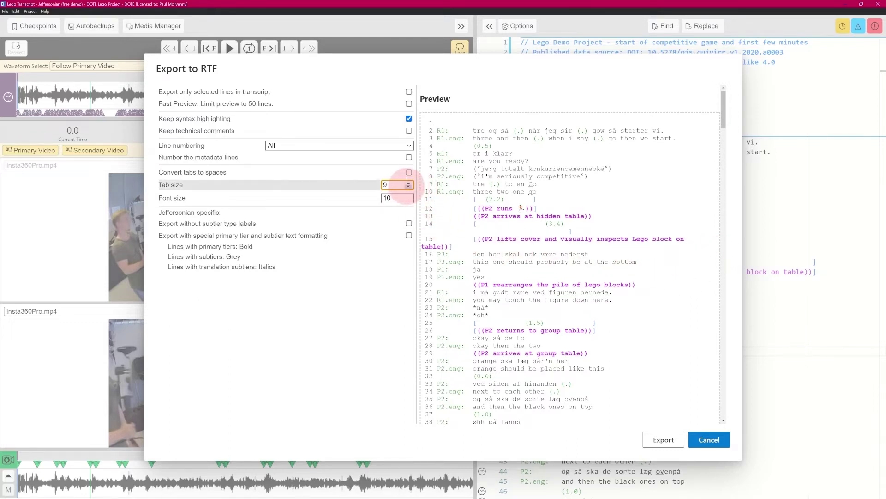
pyautogui.click(408, 187)
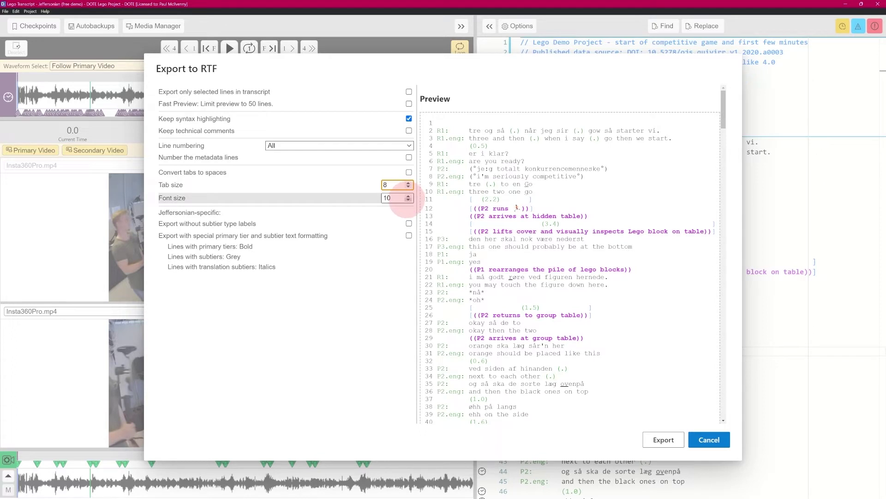
pyautogui.click(408, 200)
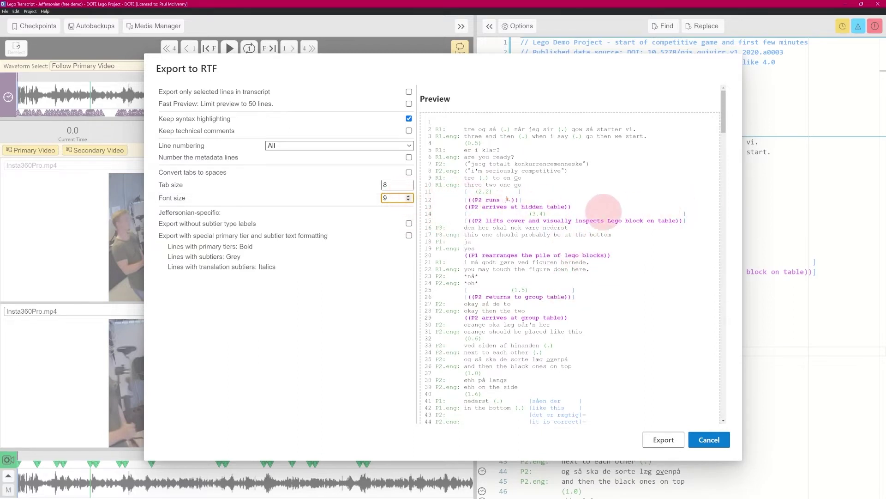
pyautogui.click(408, 195)
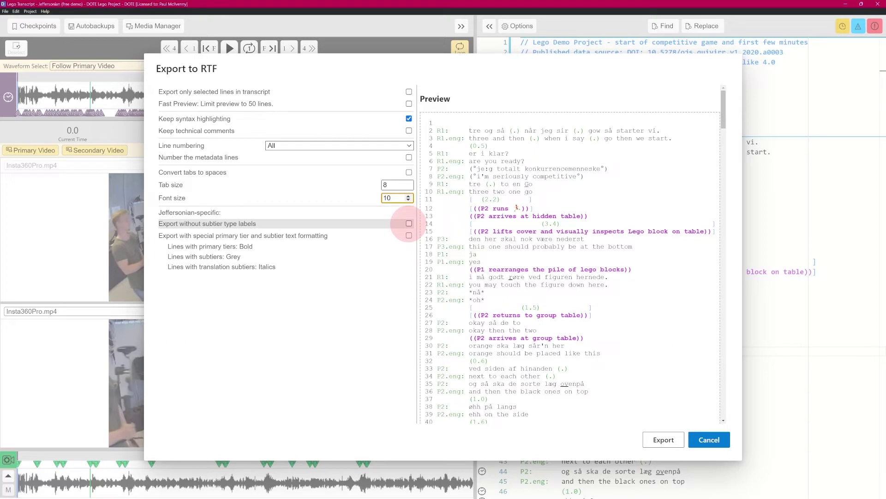
# Turn on Export without subtier type labels so the .eng tags vanish from the preview
pyautogui.click(408, 223)
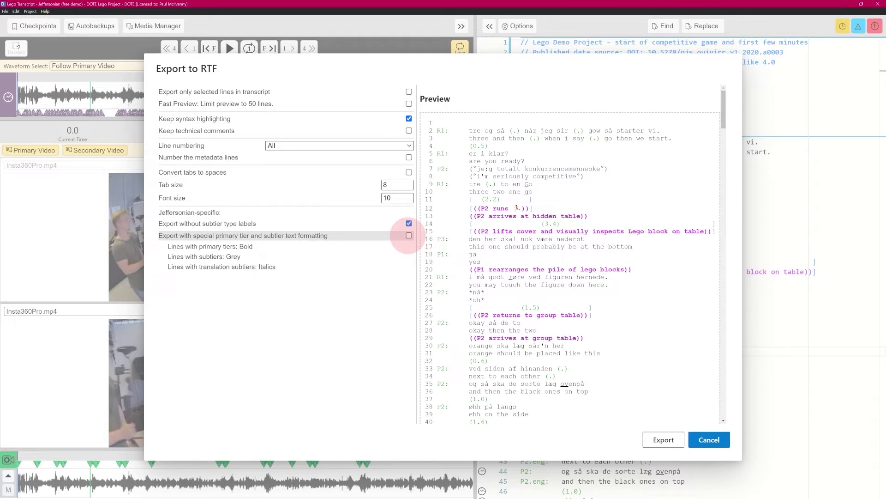
# Try special tier formatting and syntax highlighting, keeping highlighting on and subtier labels included
pyautogui.click(409, 235)
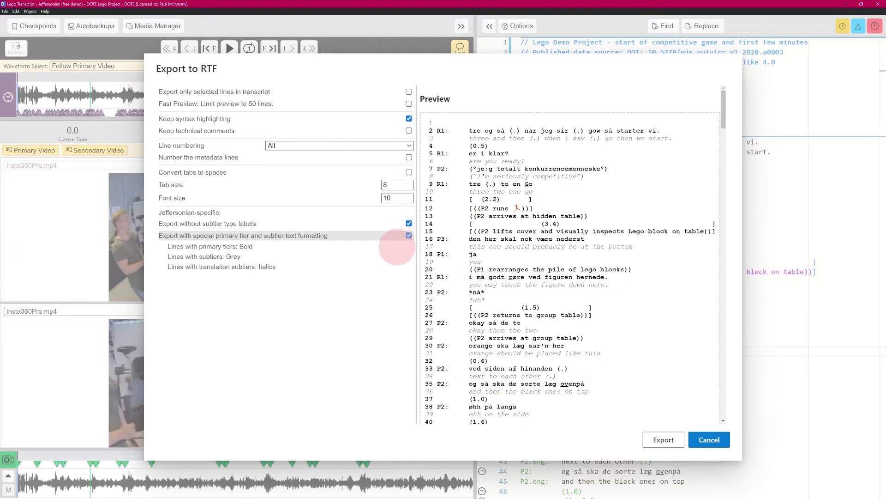
pyautogui.click(404, 237)
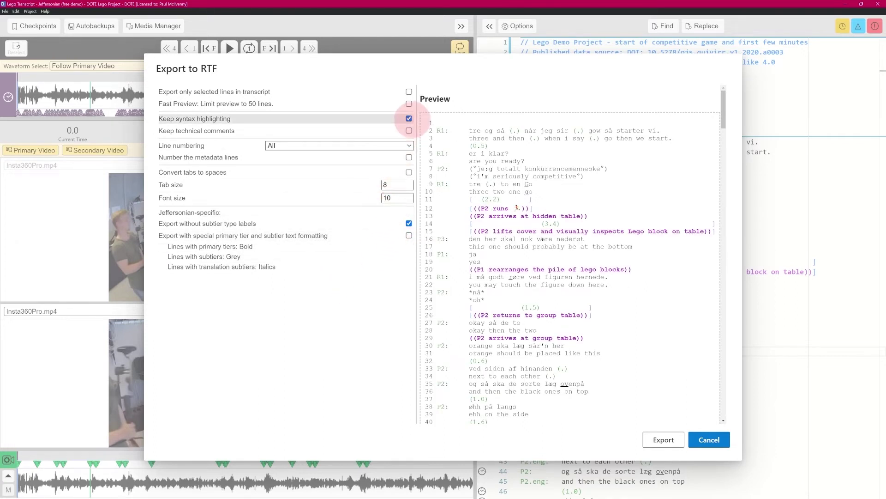
pyautogui.click(408, 118)
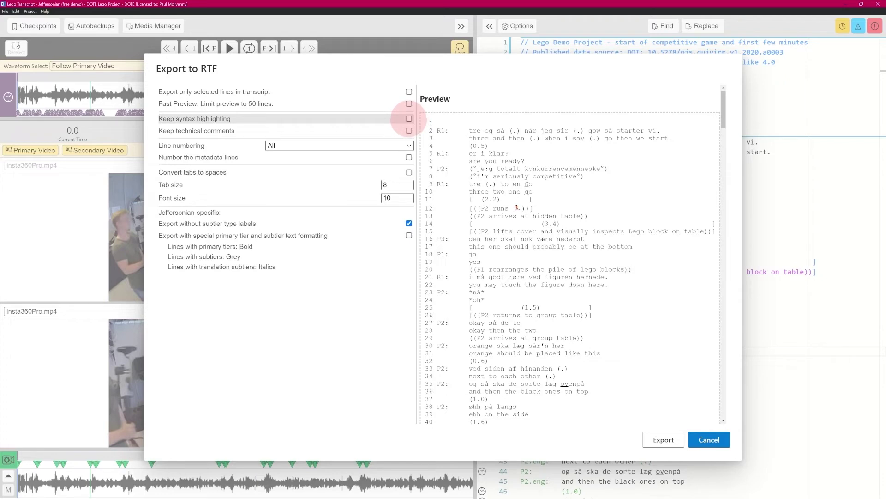
pyautogui.click(408, 118)
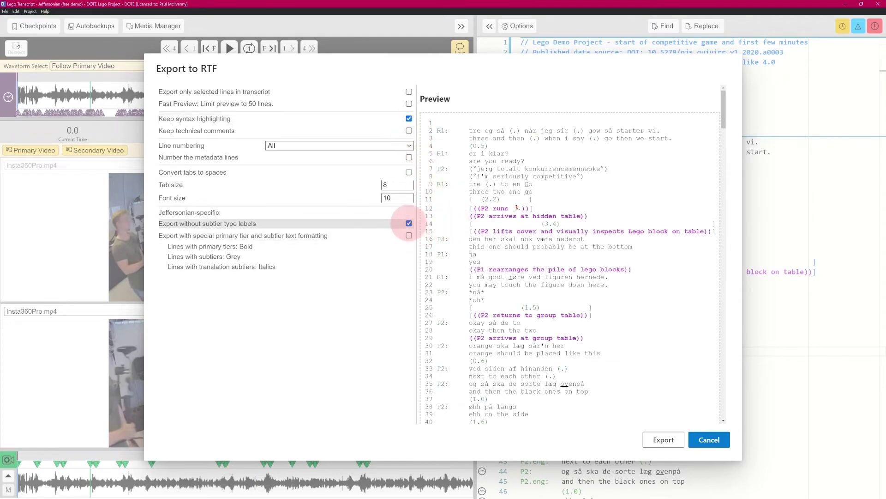
pyautogui.click(409, 224)
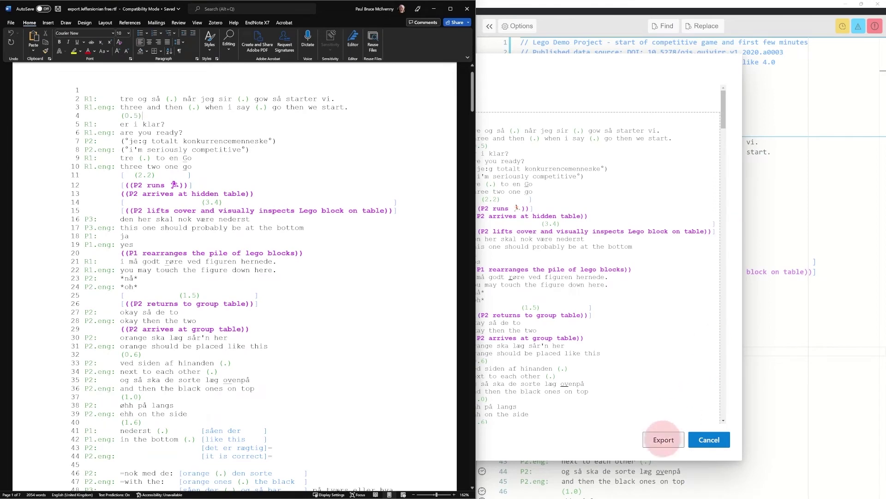
# Close the Export to RTF dialog and return to the exported transcript in Word
pyautogui.click(709, 439)
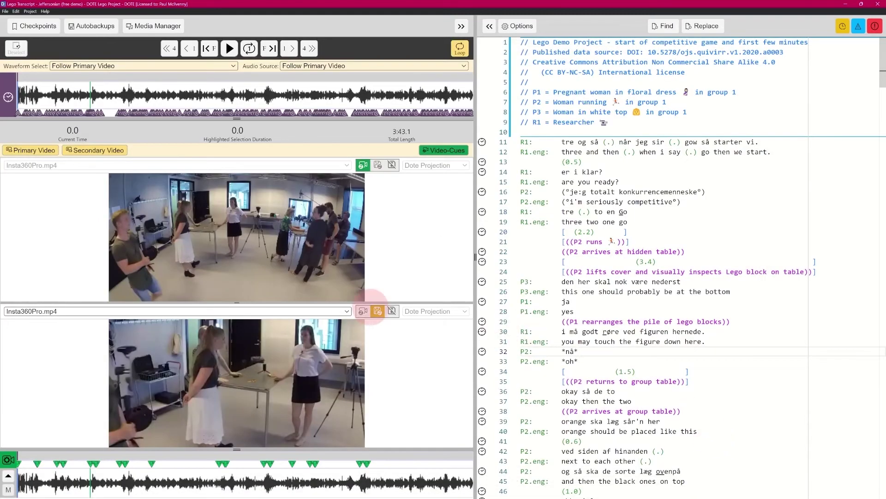
pyautogui.hotkey('alt', 'Tab')
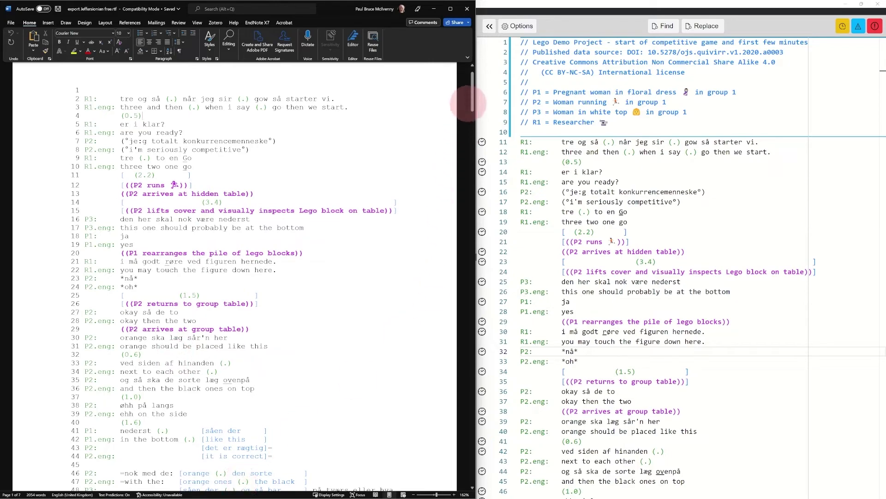
pyautogui.moveTo(467, 102); pyautogui.dragTo(452, 83)
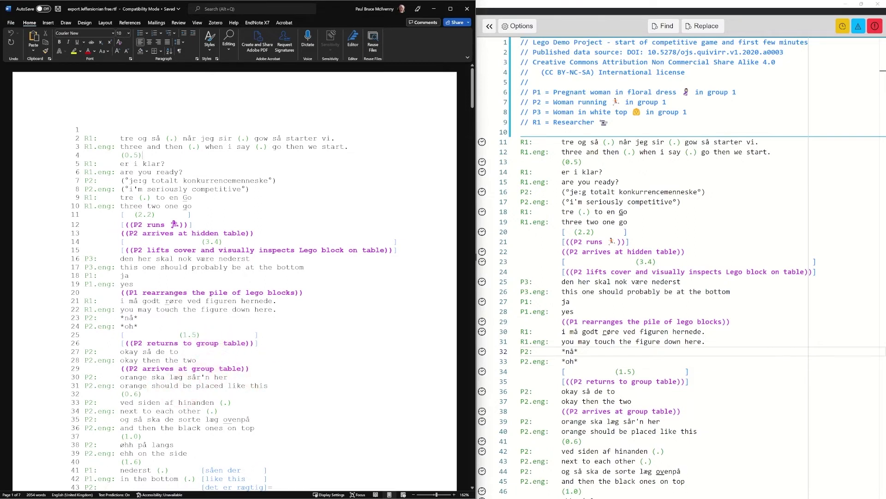
# Switch to the export Jeffersonian pro.rtf Word window and scroll through it
pyautogui.hotkey('alt', 'Tab')
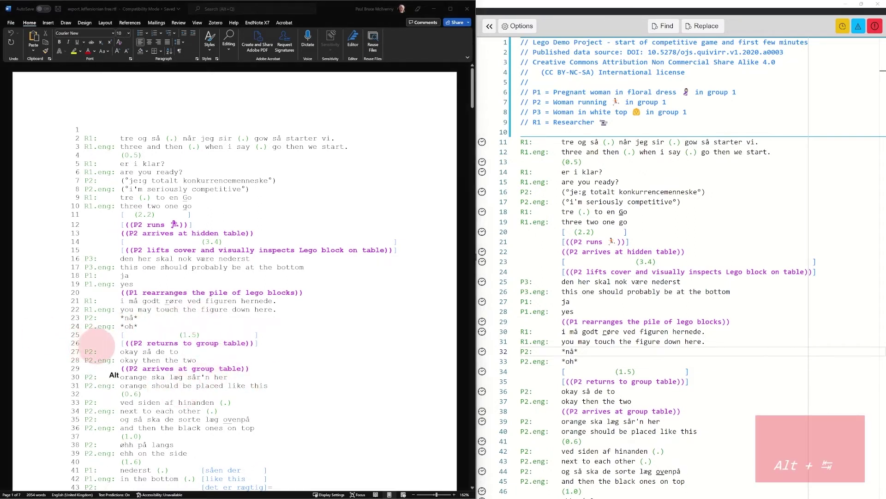
pyautogui.hotkey('alt', 'Tab')
pyautogui.hotkey('alt', 'Tab')
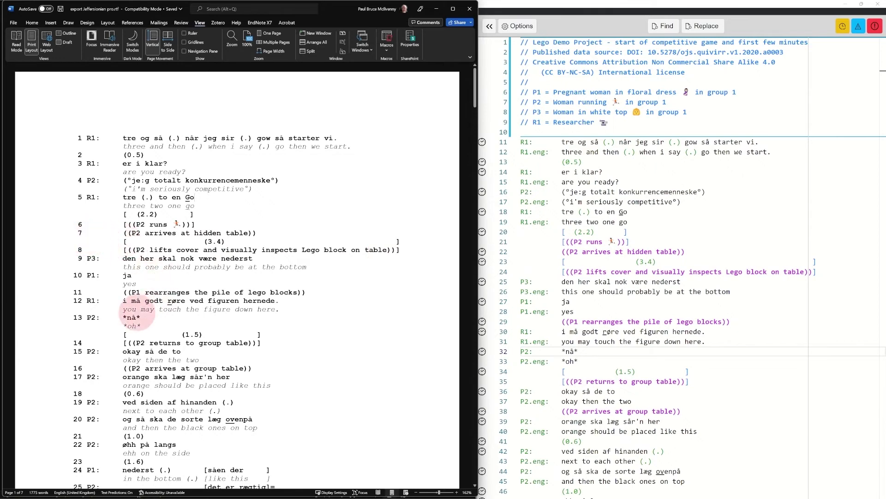
pyautogui.moveTo(474, 96); pyautogui.dragTo(471, 131)
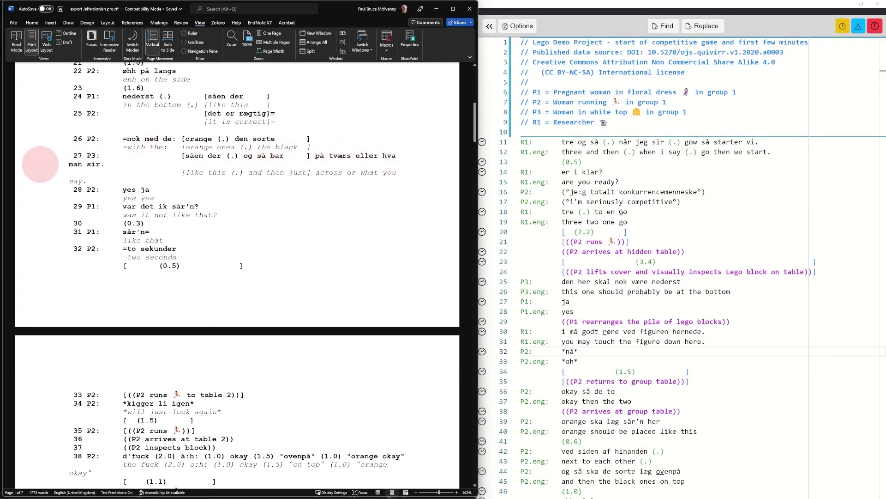
# Set the entire transcript to 9-point font, then deselect and scroll the document
pyautogui.keyDown('ctrl'); pyautogui.click(46, 166); pyautogui.keyUp('ctrl')
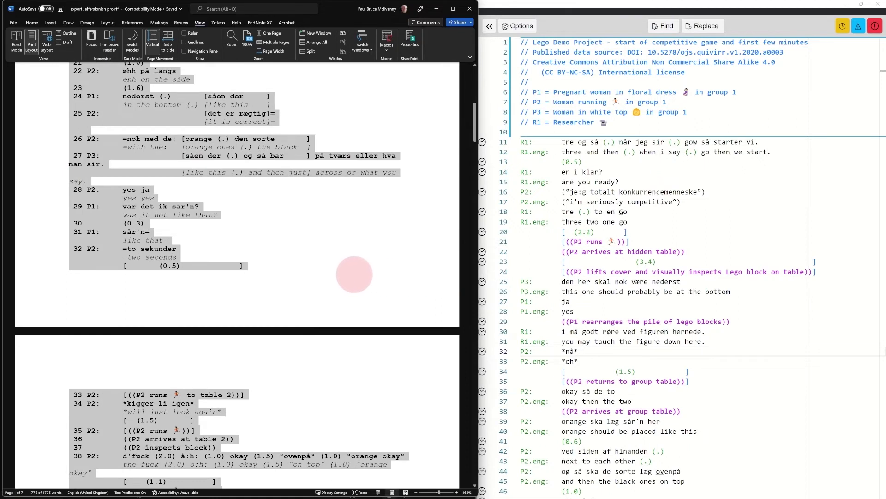
pyautogui.click(32, 22)
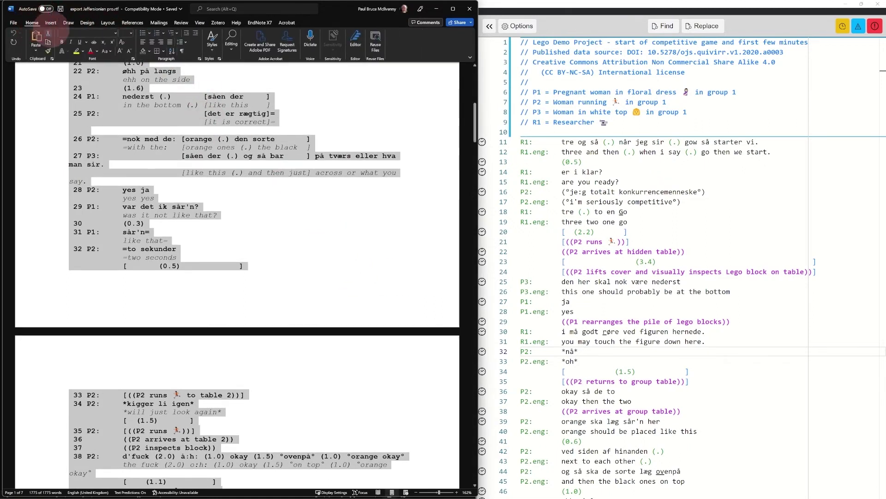
pyautogui.click(130, 33)
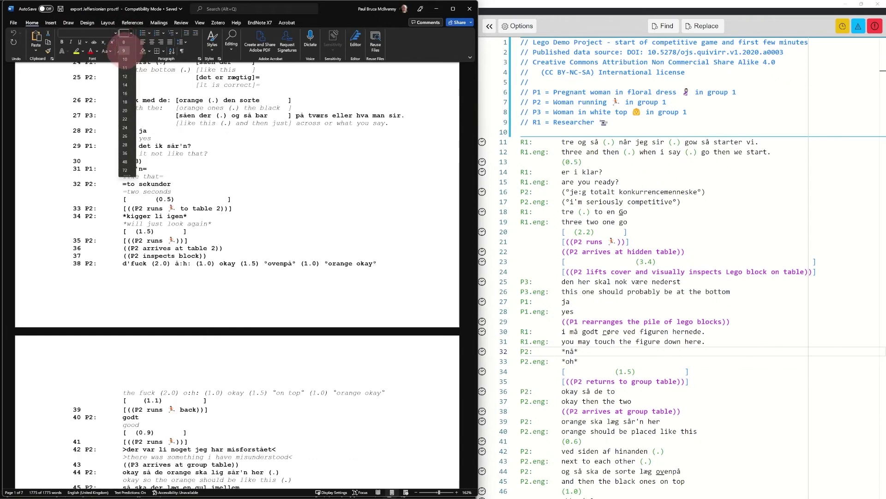
pyautogui.click(123, 51)
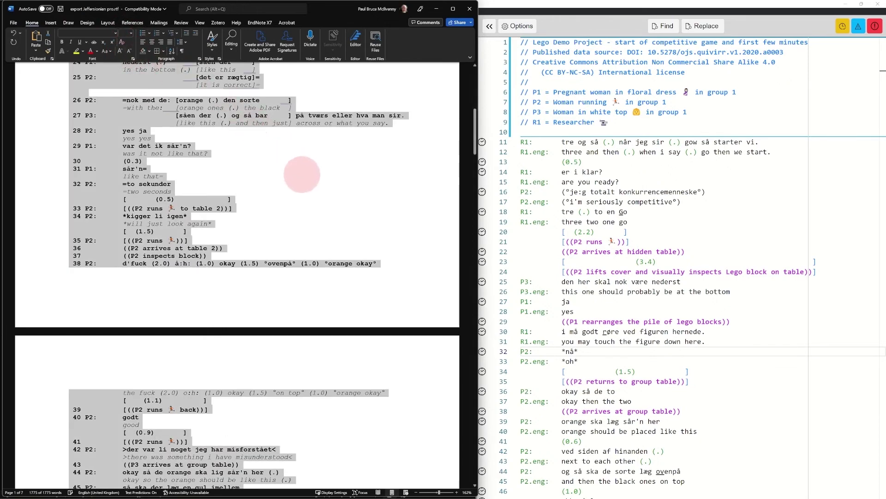
pyautogui.click(237, 175)
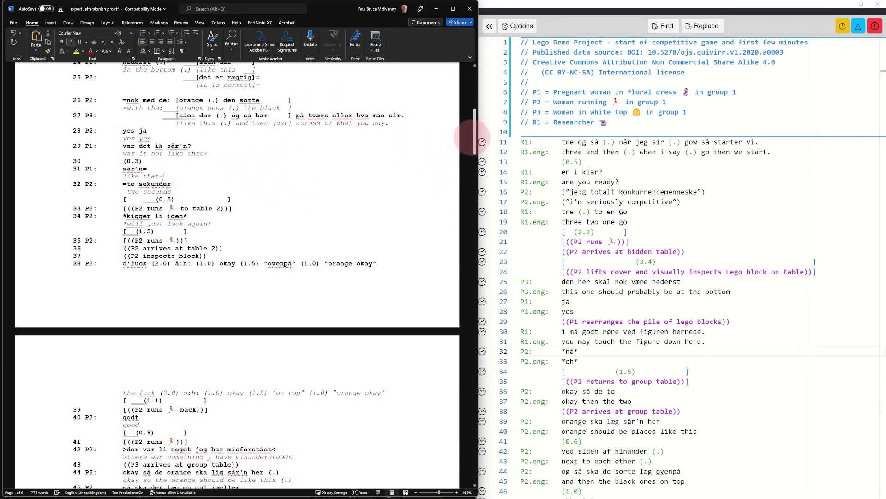
pyautogui.moveTo(472, 139); pyautogui.dragTo(482, 83)
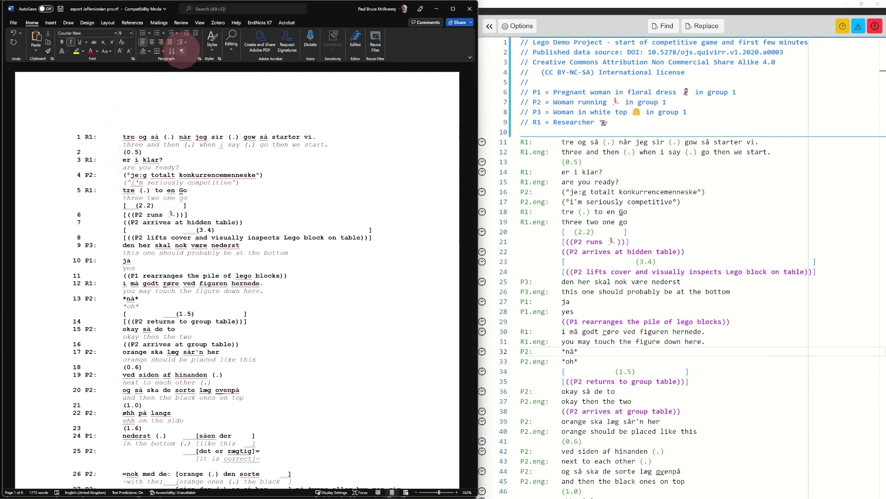
pyautogui.click(183, 49)
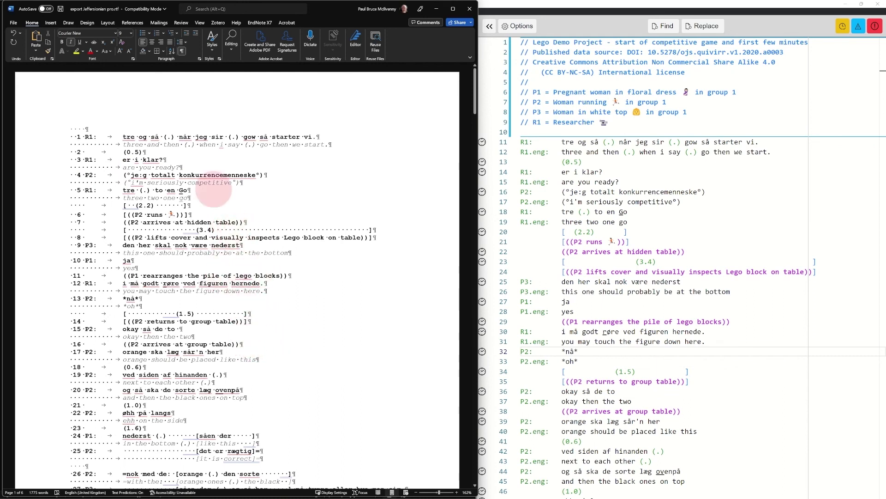
pyautogui.click(182, 51)
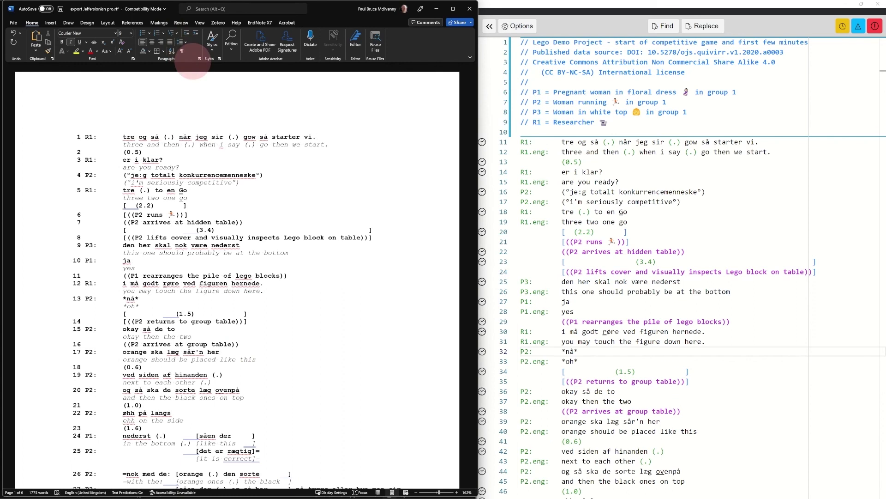